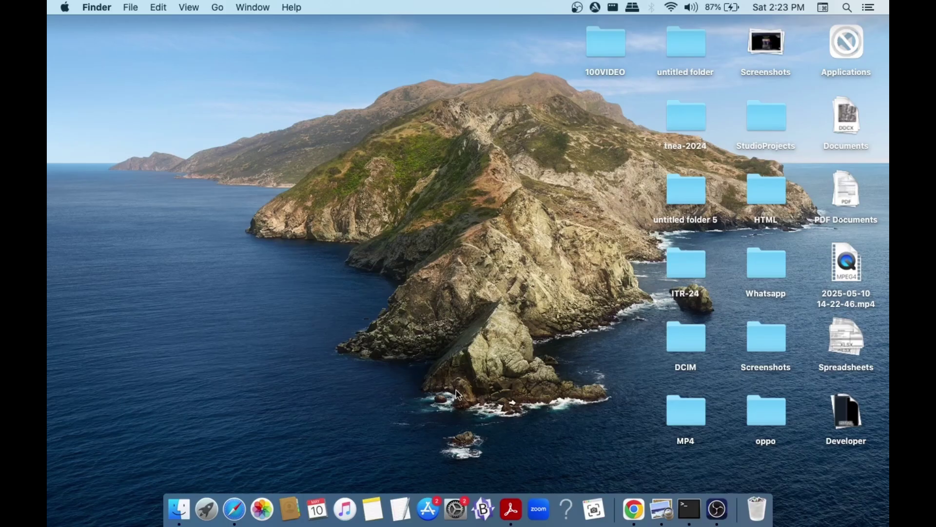
# Step: Run node --version in Terminal, which reports v22.0.0
pyautogui.click(693, 515)
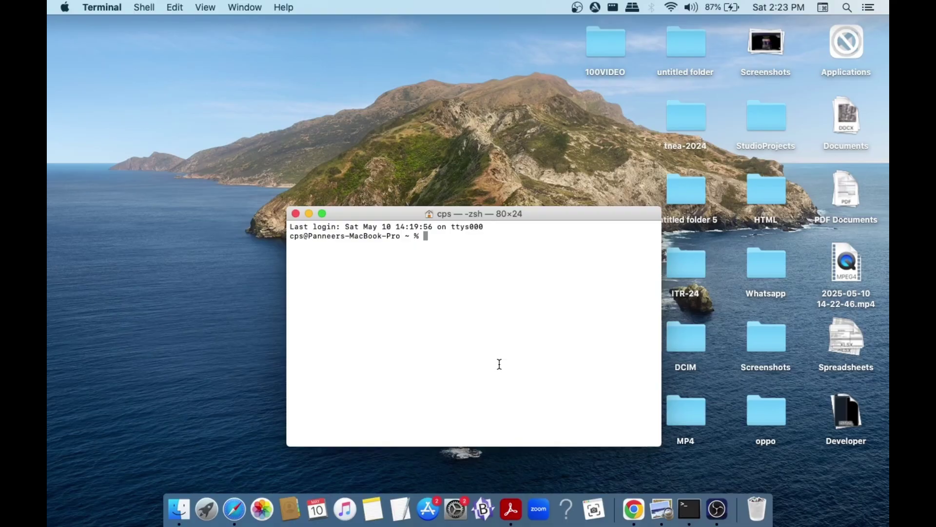
pyautogui.write('node --version')
pyautogui.press('Return')
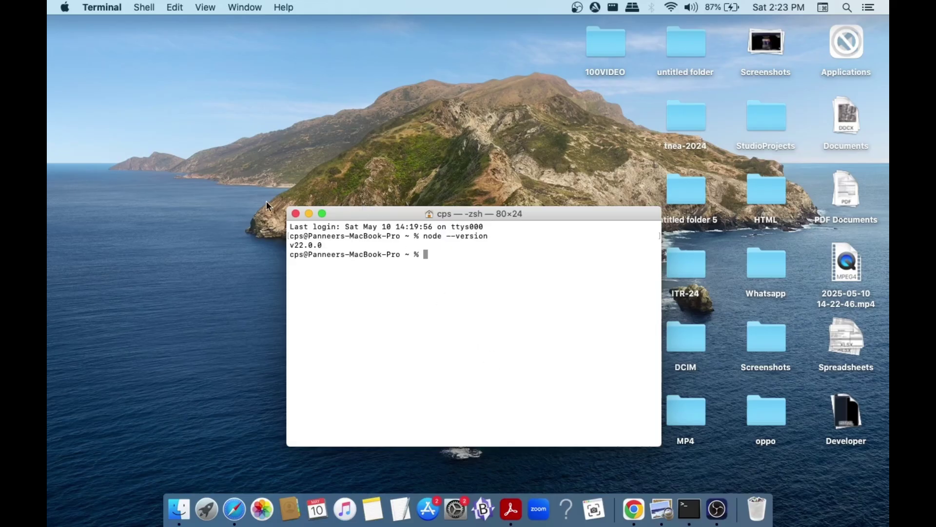
# Step: Open a Finder window showing the Applications folder
pyautogui.click(180, 512)
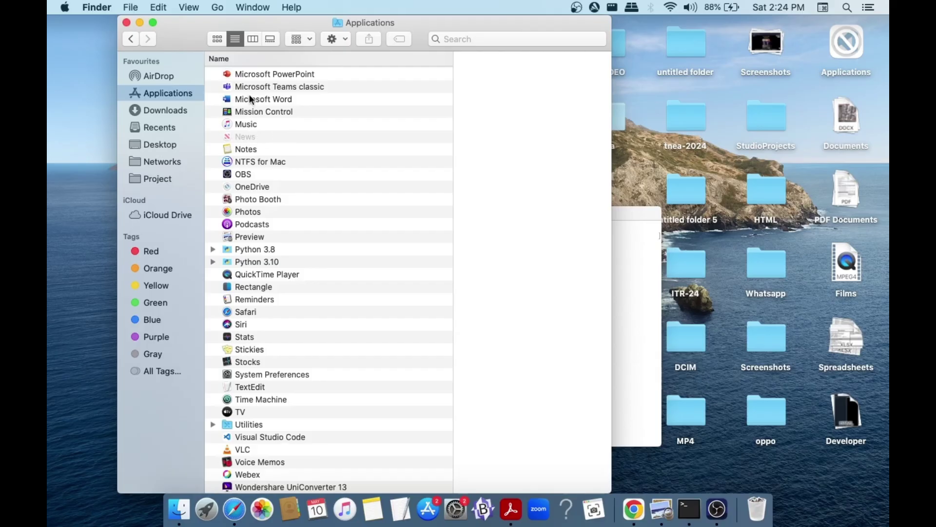
# Step: Go to the /Users folder with Go to Folder
pyautogui.click(216, 7)
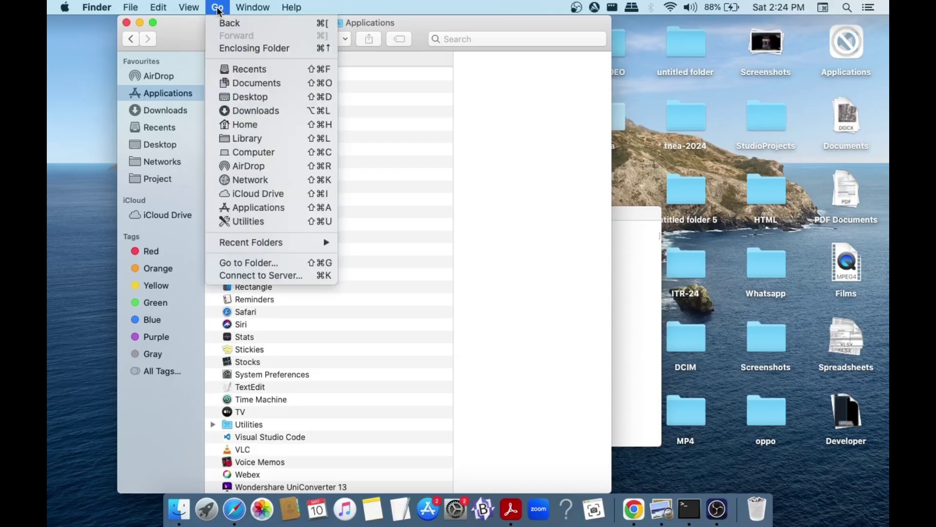
pyautogui.click(248, 263)
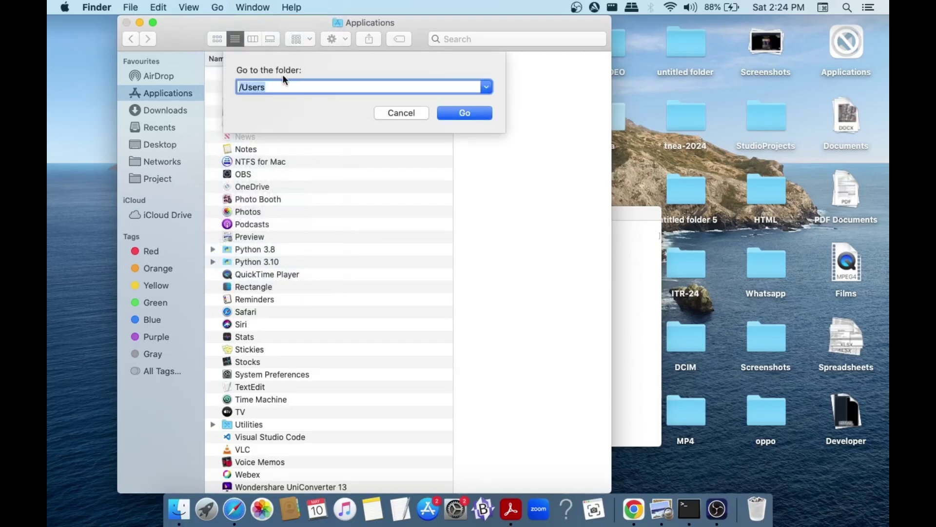
pyautogui.click(276, 87)
pyautogui.click(464, 113)
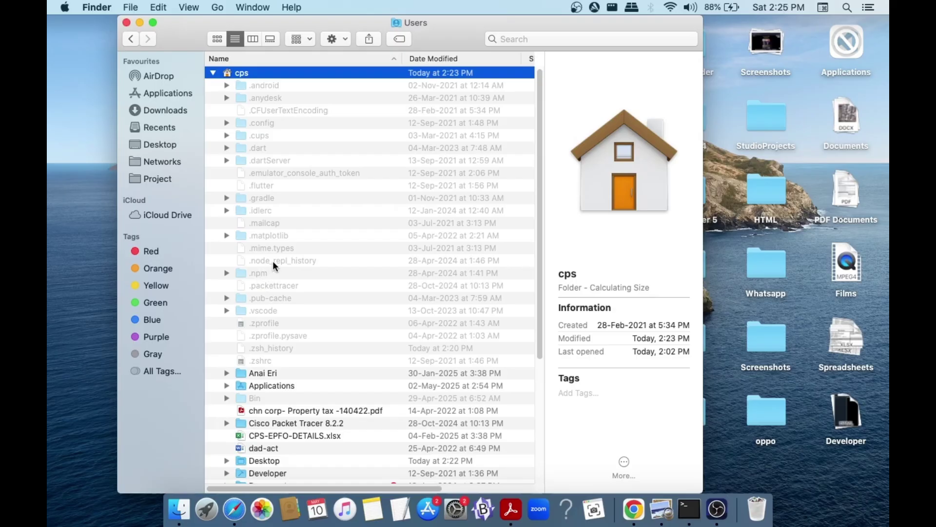
# Step: Move the hidden .node_repl_history file and .npm folder to the Bin
pyautogui.click(270, 260)
pyautogui.rightClick(270, 259)
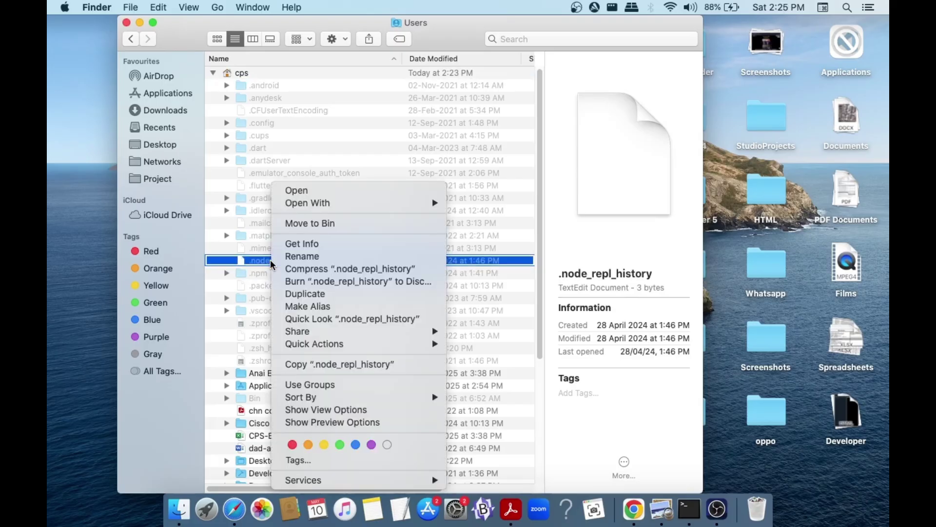
pyautogui.click(311, 223)
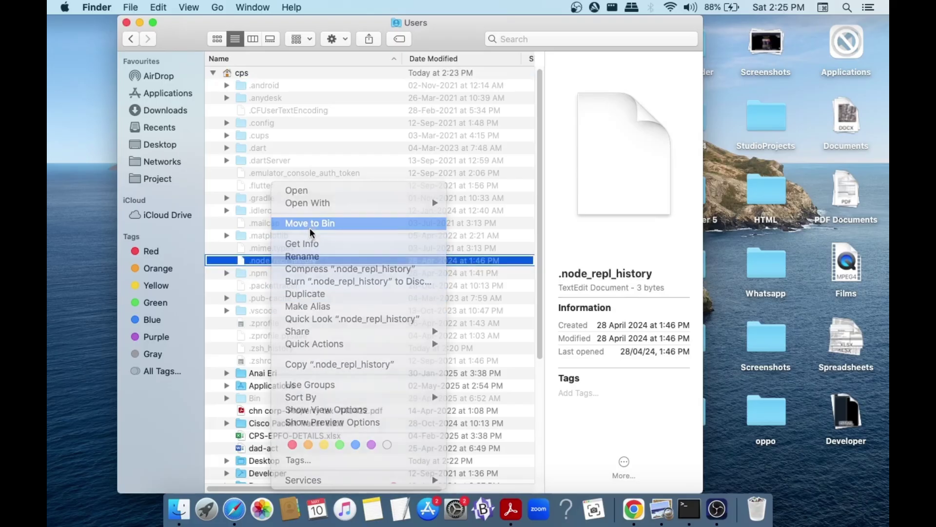
pyautogui.rightClick(264, 261)
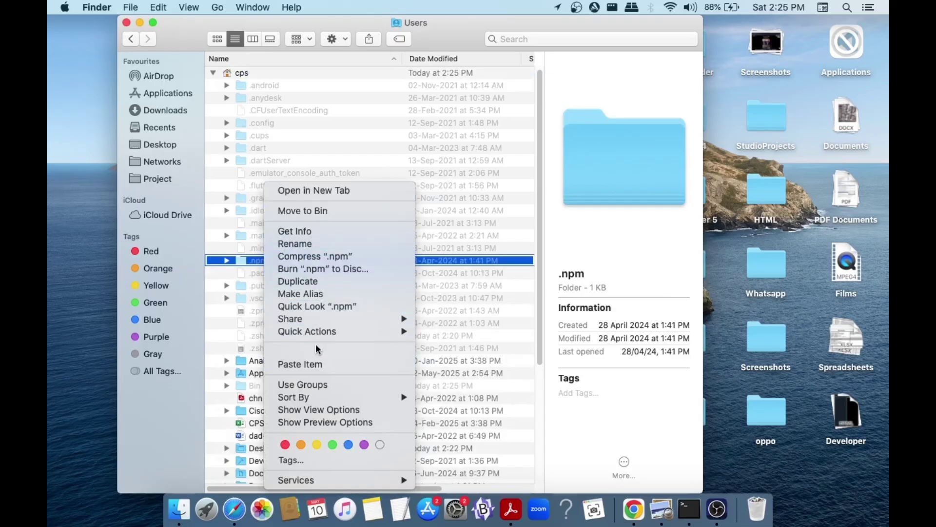
pyautogui.click(321, 213)
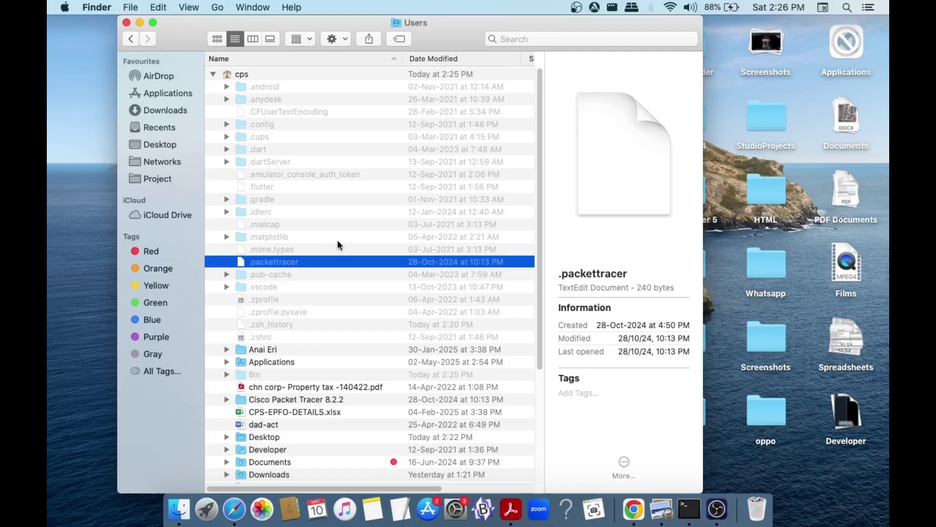
# Step: Run which node in Terminal, showing node at /usr/local/bin/node
pyautogui.click(689, 509)
pyautogui.write('which node')
pyautogui.press('Return')
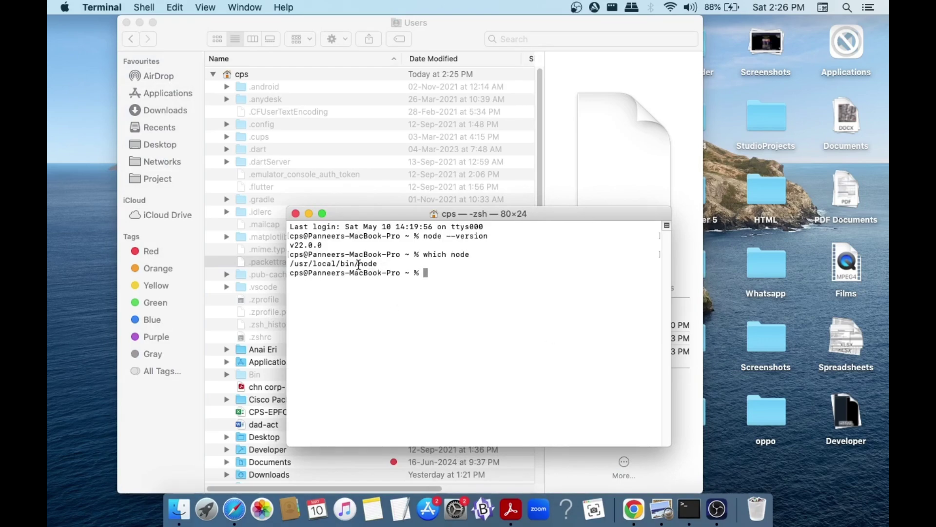
# Step: Copy the folder path /usr/local/bin/ from the output
pyautogui.moveTo(359, 264); pyautogui.dragTo(289, 264)
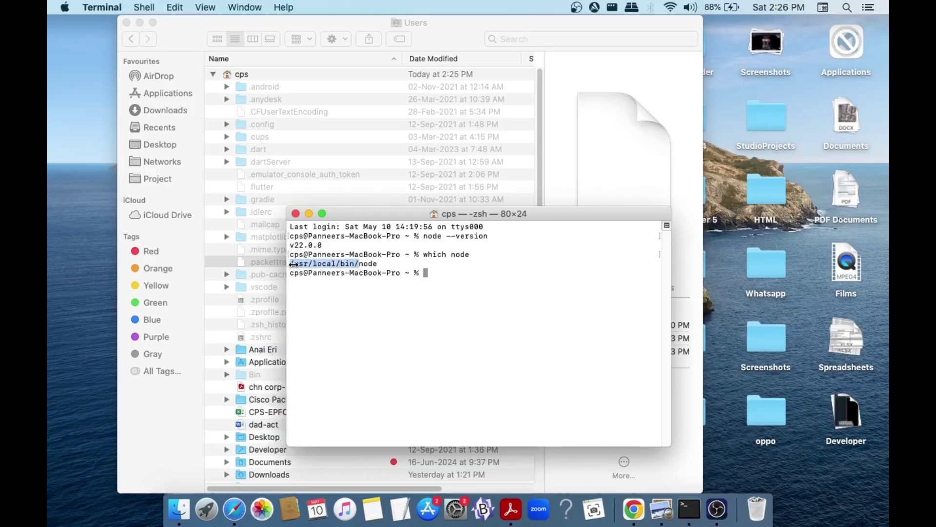
pyautogui.rightClick(307, 266)
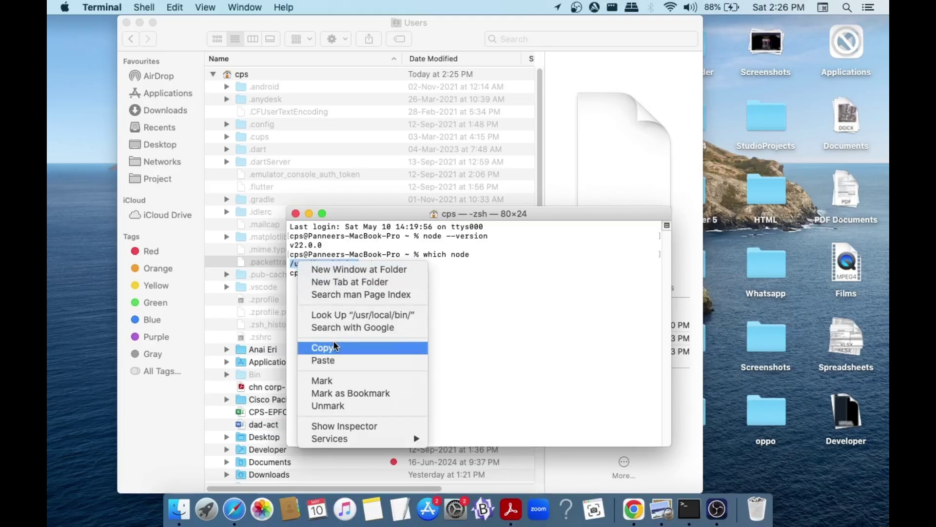
pyautogui.click(325, 348)
# Step: In Finder, go to the pasted /usr/local/bin/ folder
pyautogui.click(314, 86)
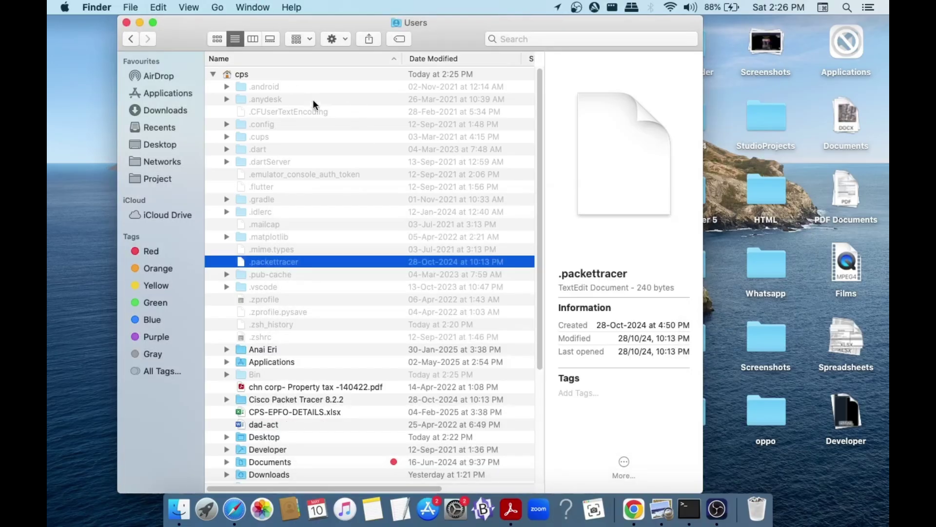
pyautogui.click(217, 6)
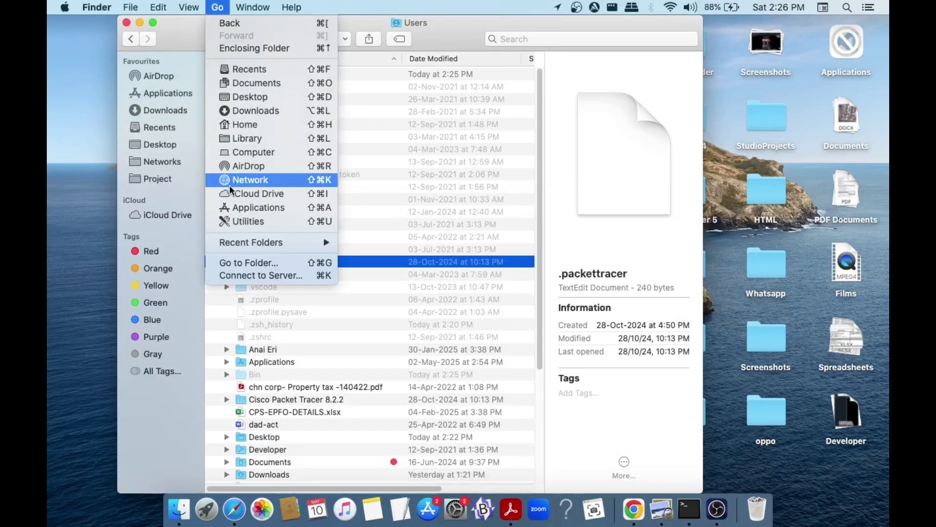
pyautogui.click(259, 264)
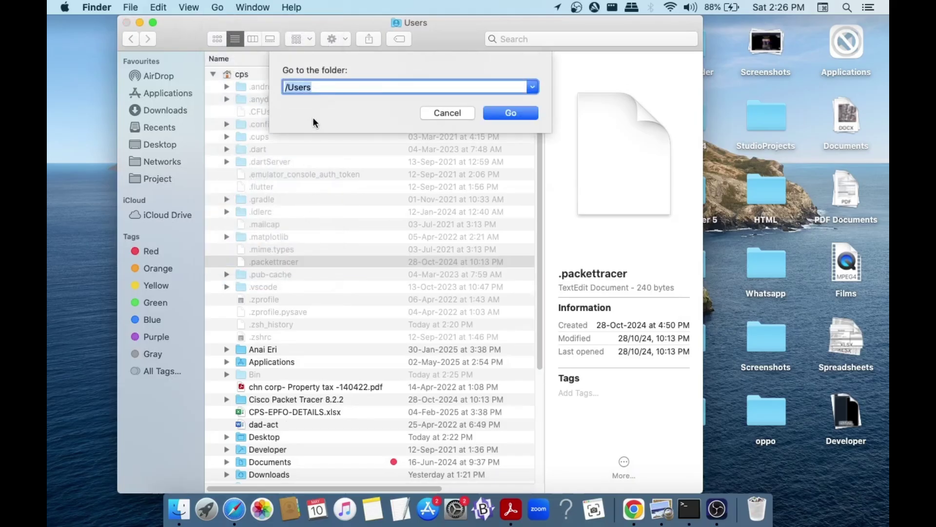
pyautogui.press('BackSpace')
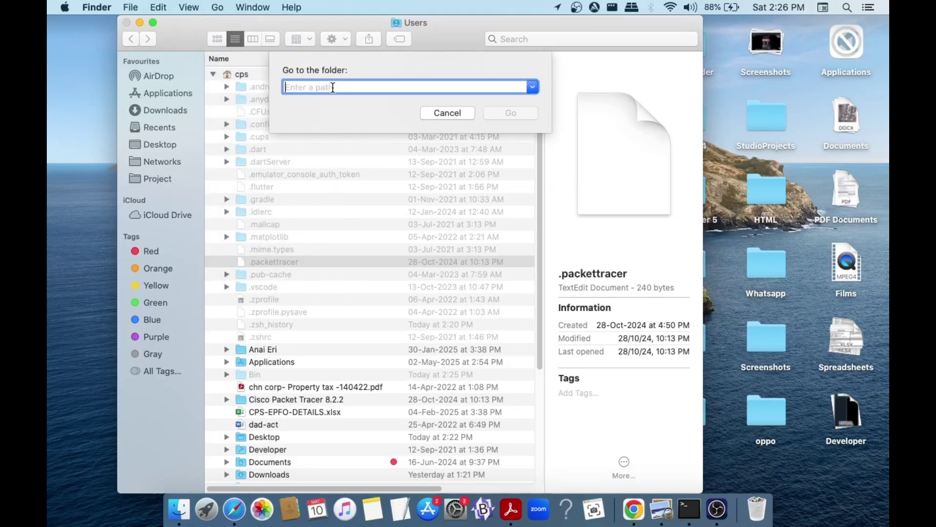
pyautogui.press('super+v')
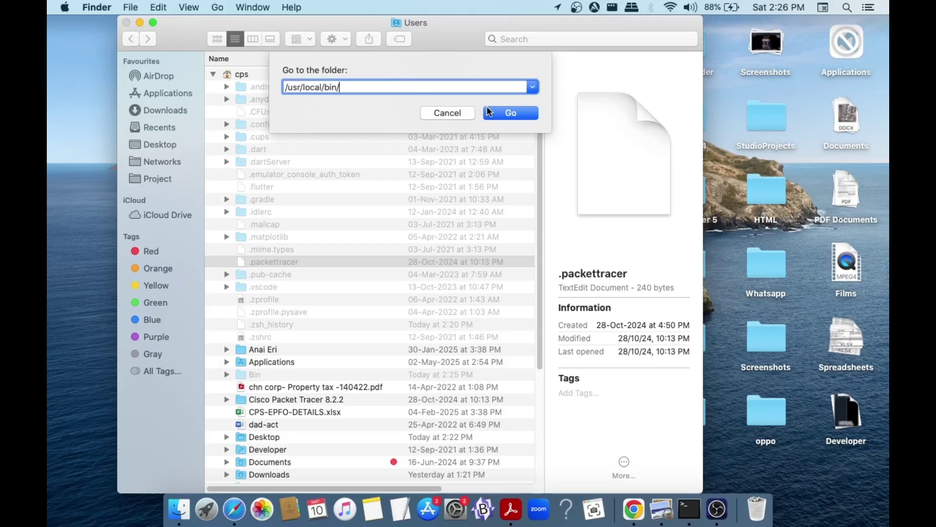
pyautogui.click(505, 111)
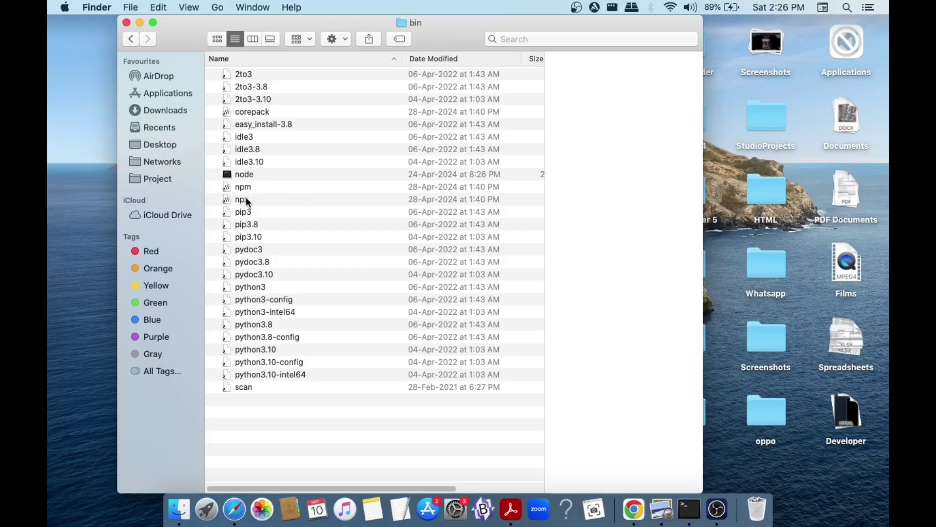
# Step: Move npx to the Bin and select npm
pyautogui.rightClick(245, 197)
pyautogui.click(288, 234)
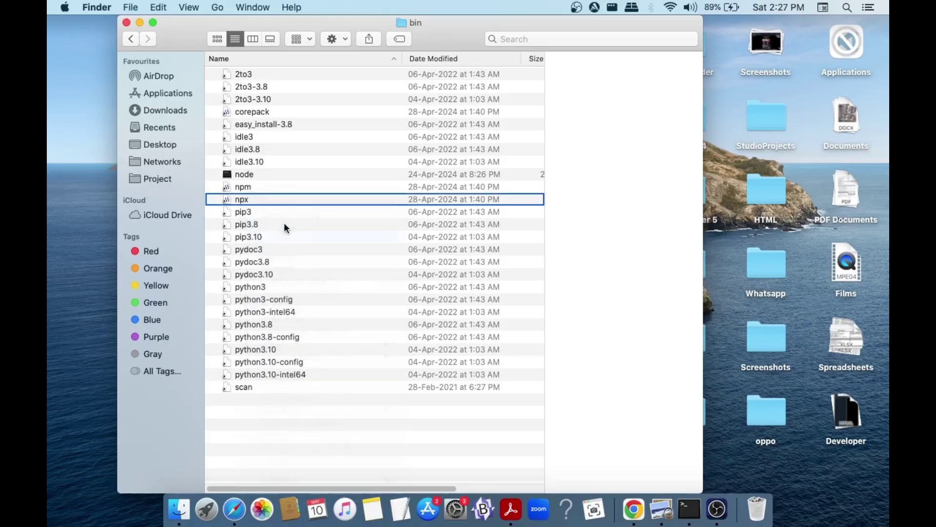
pyautogui.click(273, 185)
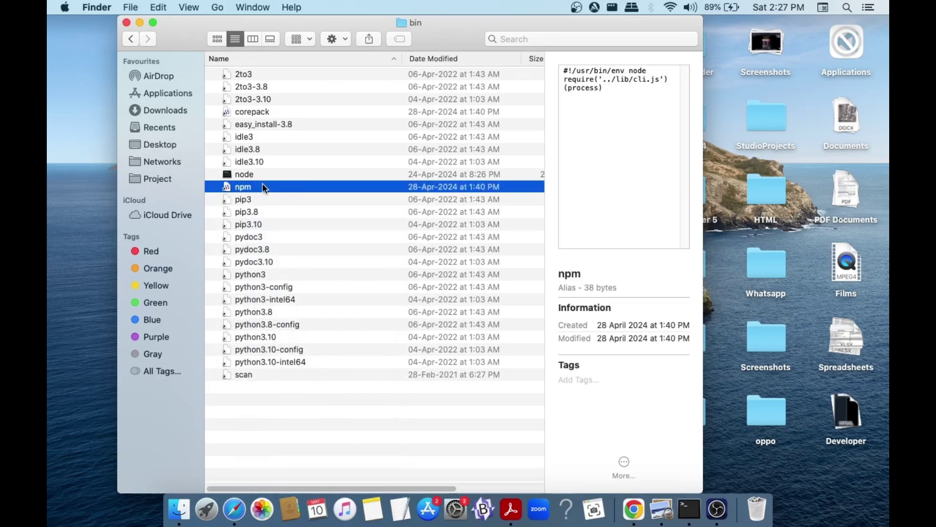
# Step: Send npm to the Bin, then go to the /usr folder
pyautogui.rightClick(253, 186)
pyautogui.click(291, 222)
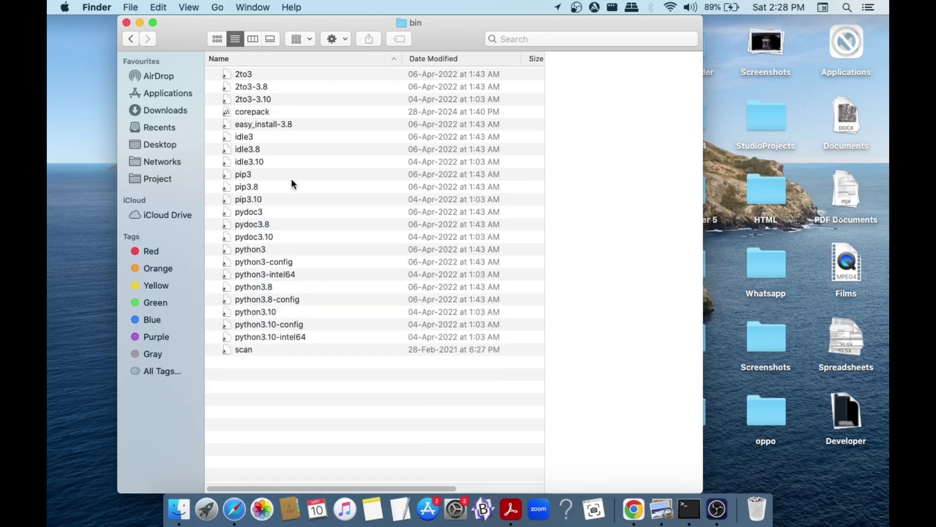
pyautogui.click(217, 7)
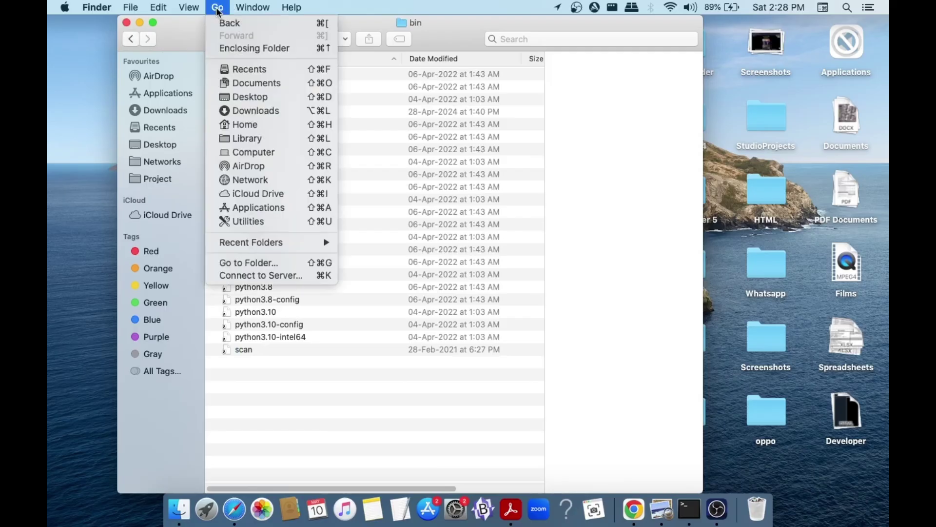
pyautogui.click(273, 262)
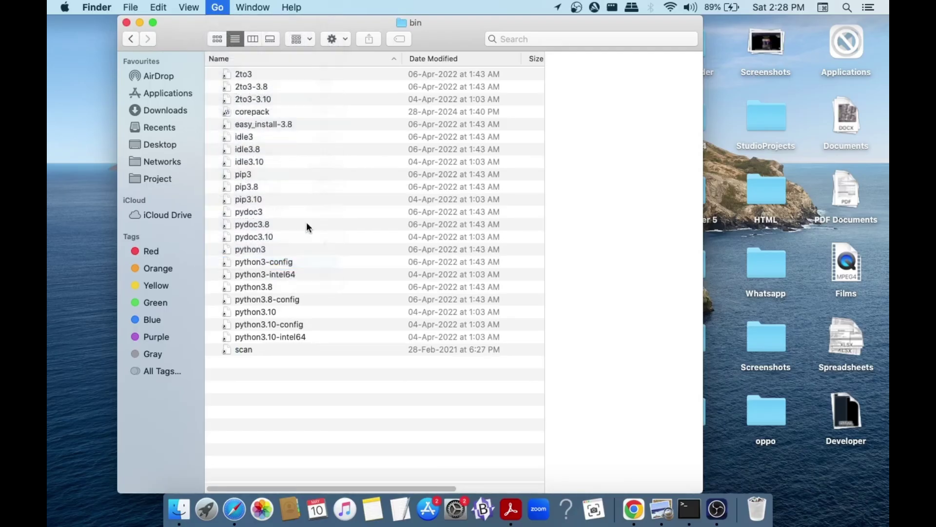
pyautogui.click(350, 89)
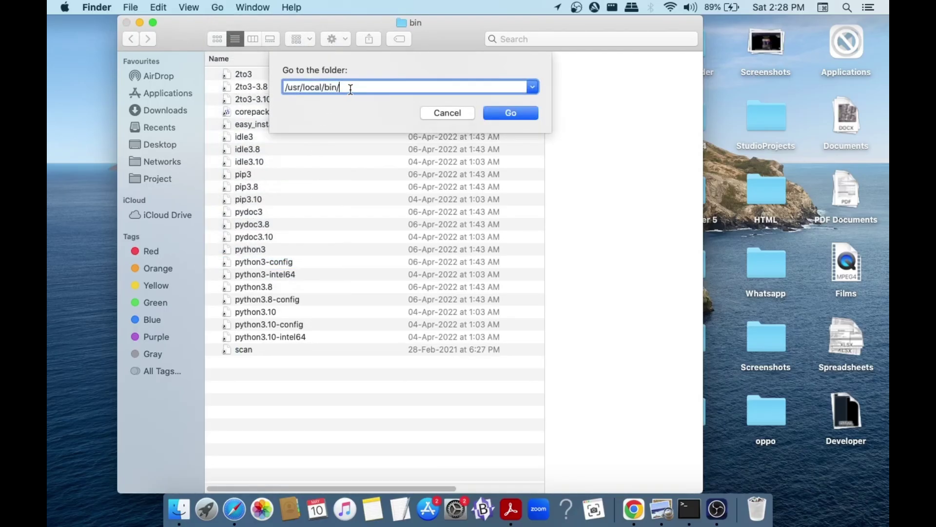
pyautogui.press('BackSpace')
pyautogui.press('BackSpace')
pyautogui.press('BackSpace')
pyautogui.press('BackSpace')
pyautogui.press('BackSpace')
pyautogui.press('BackSpace')
pyautogui.press('BackSpace')
pyautogui.press('BackSpace')
pyautogui.press('BackSpace')
pyautogui.press('BackSpace')
pyautogui.press('BackSpace')
pyautogui.click(501, 114)
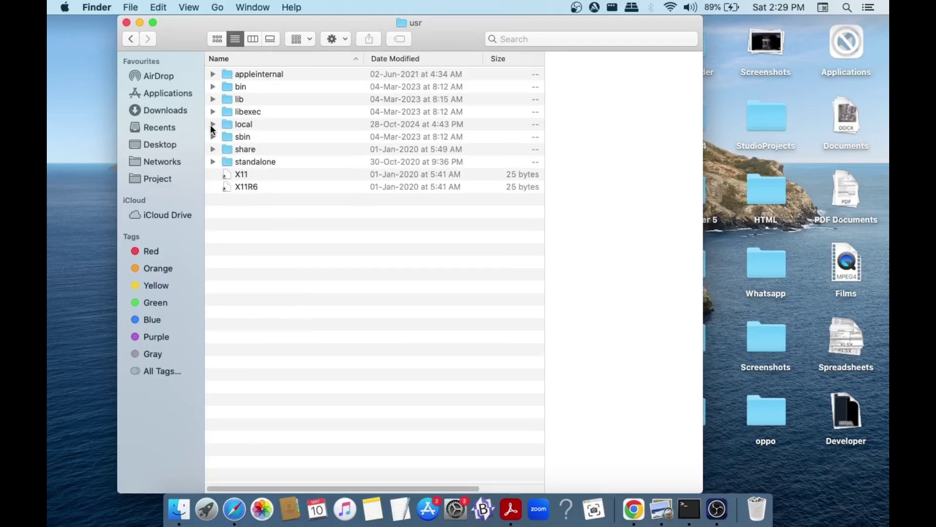
# Step: Expand local > include and bring up actions for the node folder
pyautogui.click(213, 124)
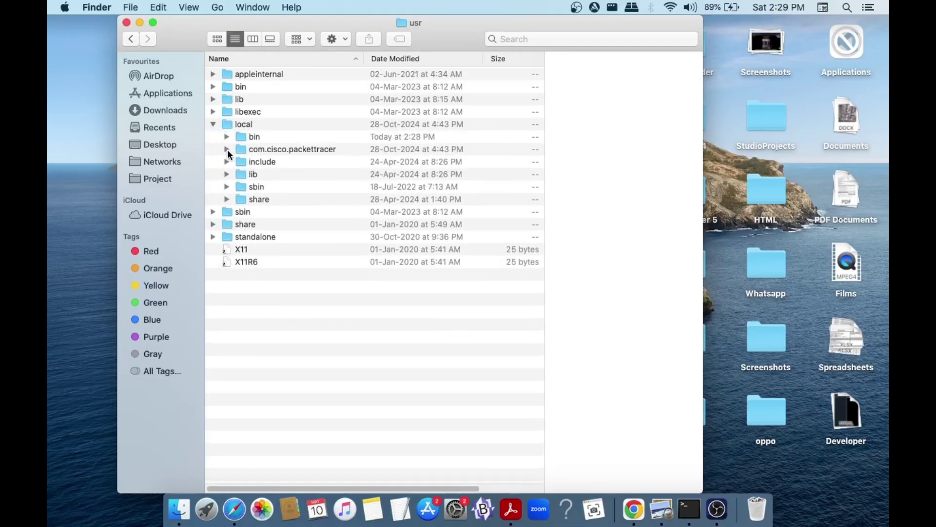
pyautogui.click(227, 161)
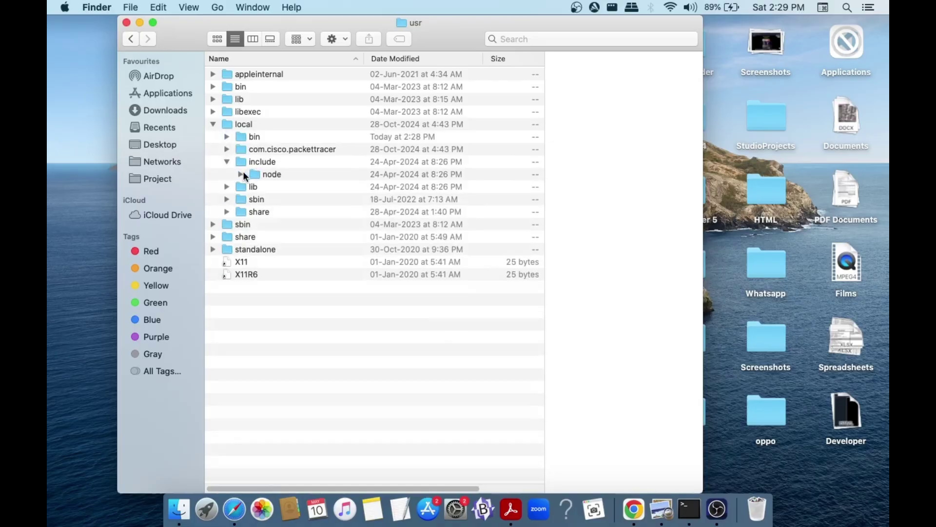
pyautogui.click(241, 175)
pyautogui.click(241, 175)
pyautogui.click(268, 174)
pyautogui.rightClick(262, 174)
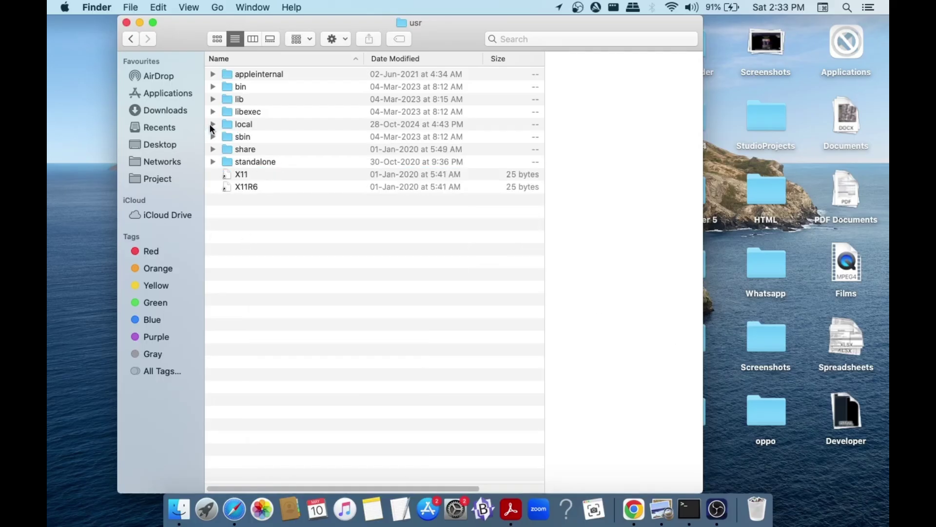
# Step: Move the node_modules folder from local > lib to the Bin
pyautogui.click(213, 125)
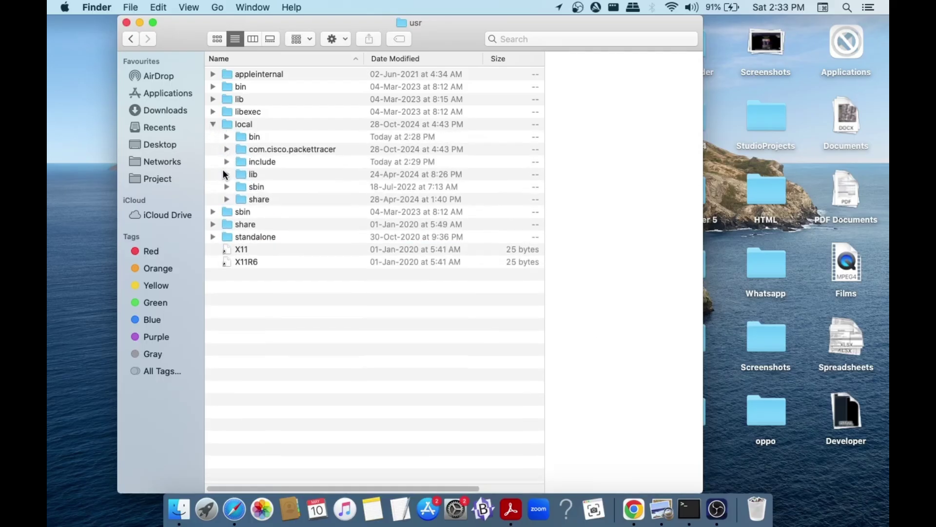
pyautogui.click(226, 174)
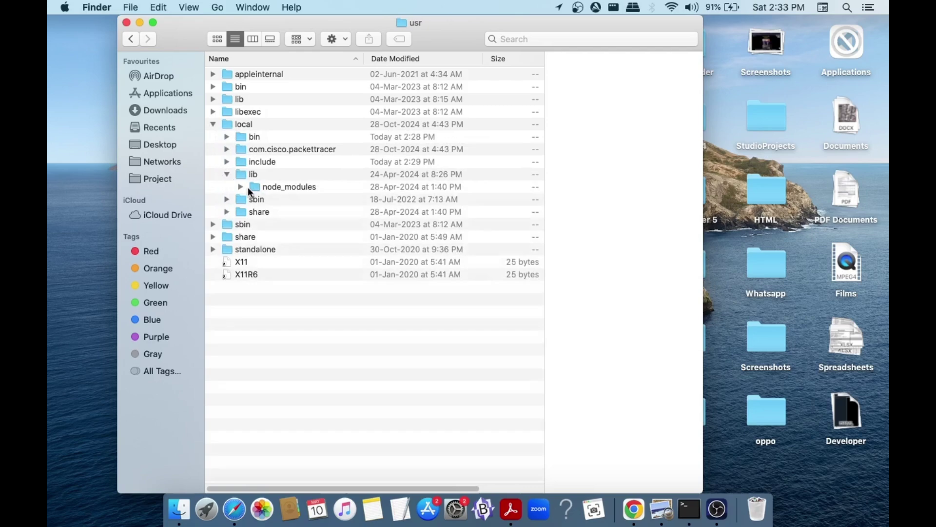
pyautogui.click(242, 186)
pyautogui.click(242, 186)
pyautogui.click(259, 186)
pyautogui.rightClick(259, 187)
pyautogui.click(280, 209)
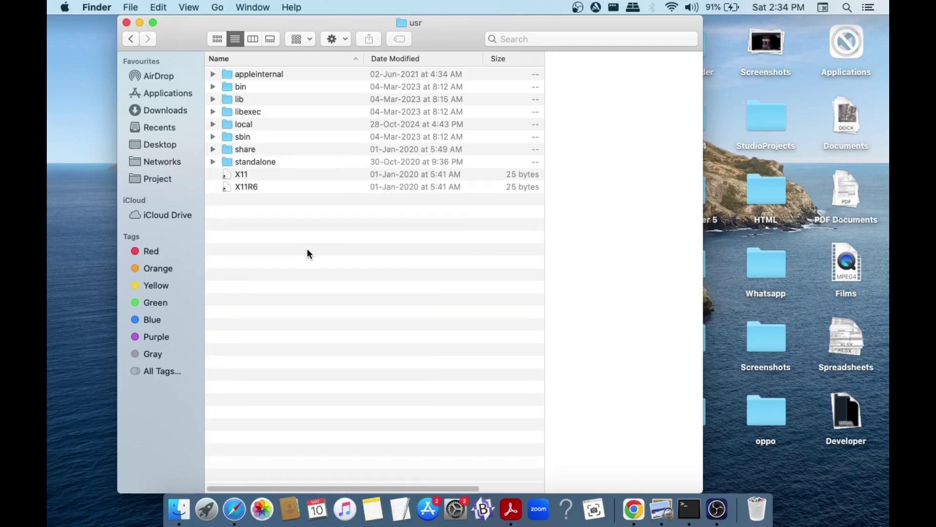
# Step: Permanently empty the Bin and bring Terminal to the front
pyautogui.rightClick(757, 512)
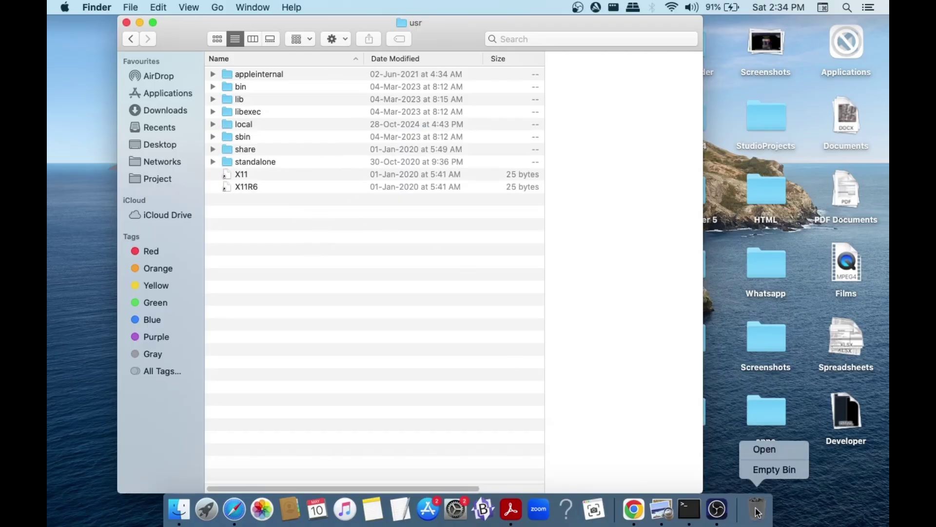
pyautogui.click(768, 479)
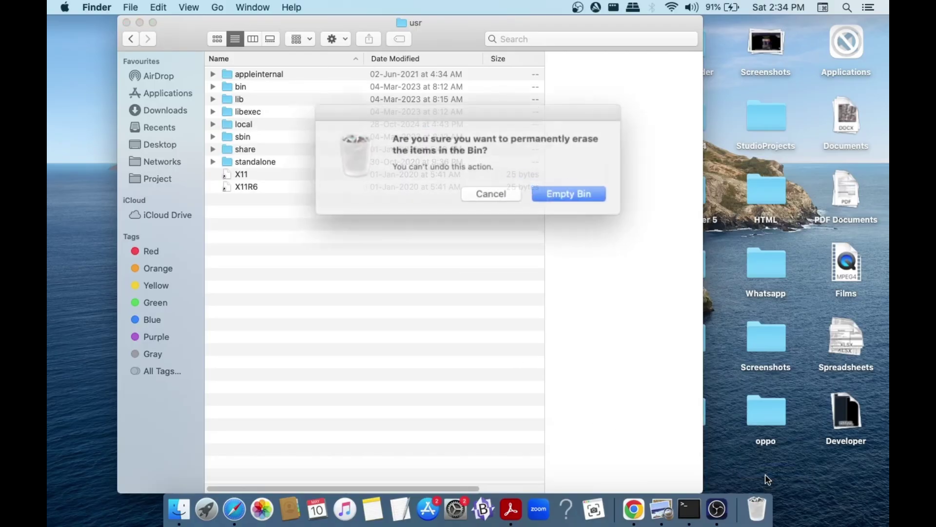
pyautogui.click(558, 190)
pyautogui.click(689, 508)
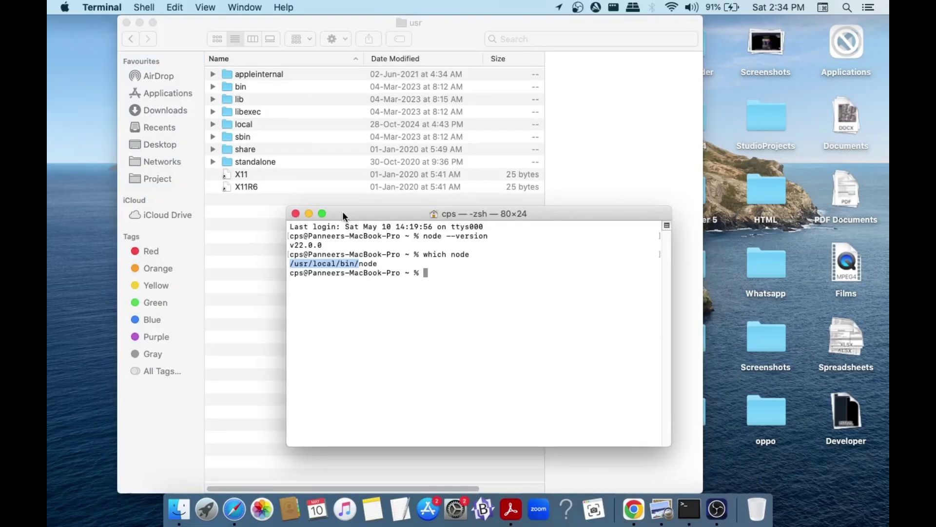
# Step: In a fresh Terminal window, run node --version, now reporting command not found
pyautogui.click(295, 214)
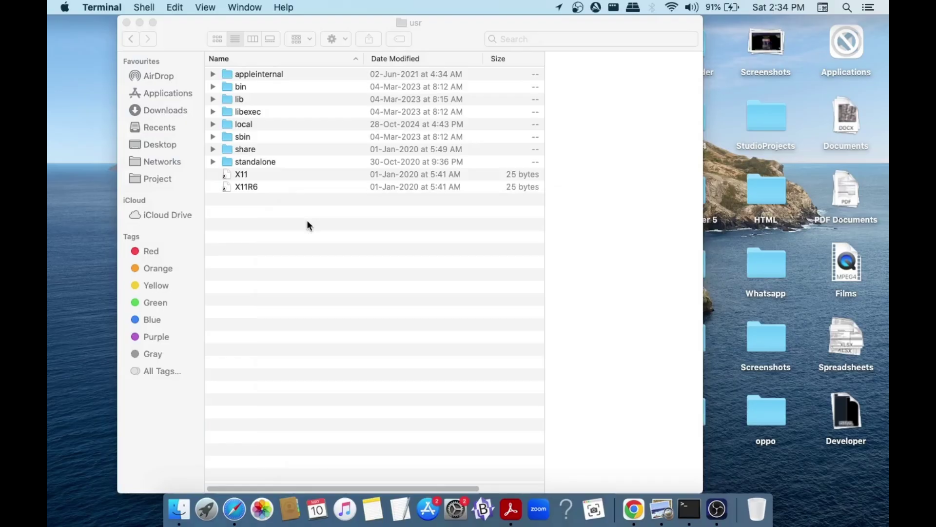
pyautogui.click(689, 508)
pyautogui.write('node --version')
pyautogui.press('Return')
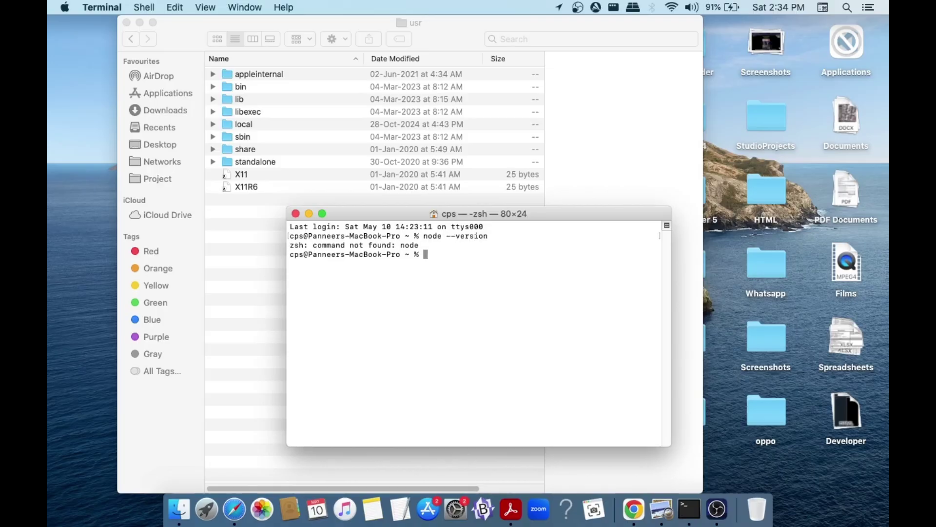